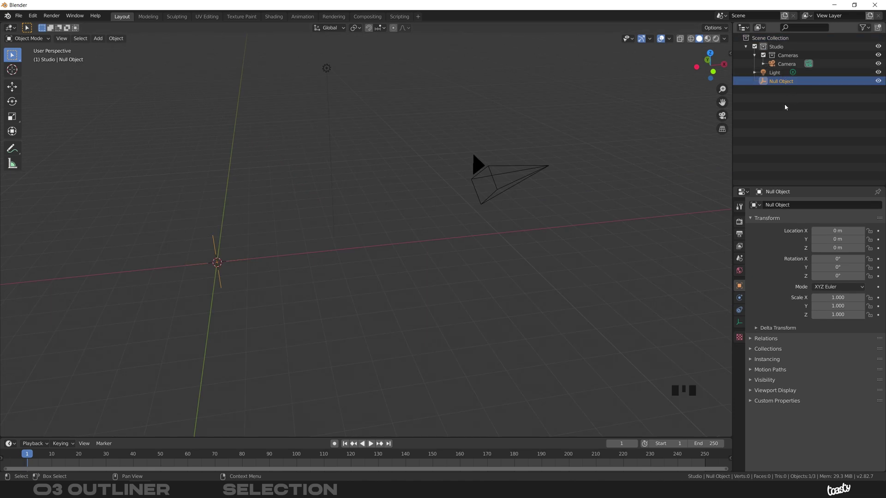
Step: Select the Null Object, Light and Camera one at a time in the outliner, clearing the selection in between
click(779, 82)
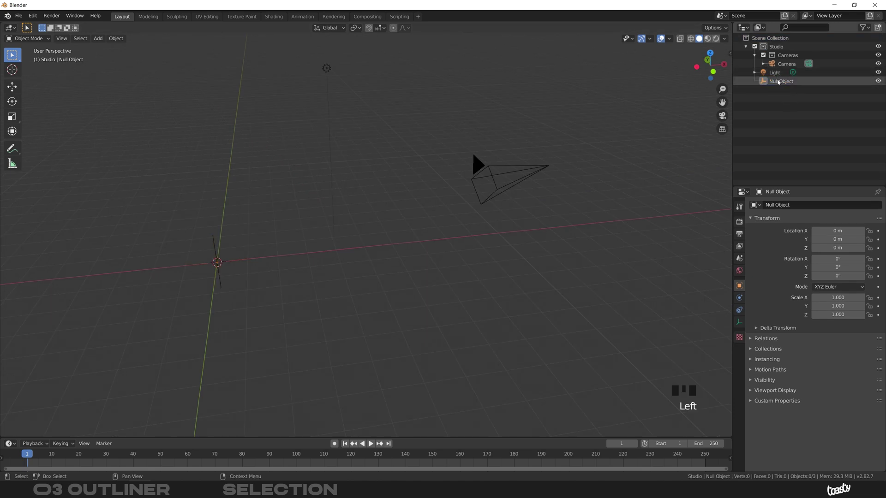
click(779, 81)
click(778, 73)
click(783, 64)
click(780, 81)
click(780, 81)
click(775, 73)
click(784, 64)
click(773, 105)
click(804, 128)
click(784, 66)
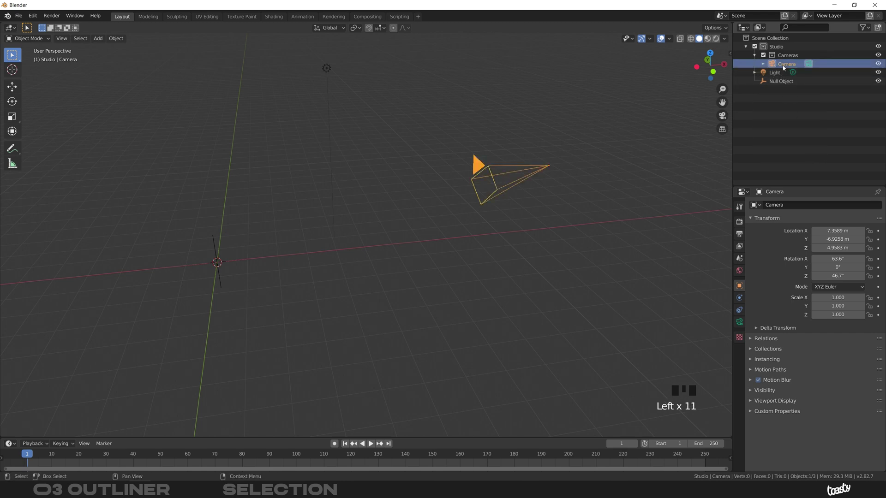
click(781, 72)
click(781, 72)
click(781, 71)
click(783, 64)
click(781, 73)
click(780, 81)
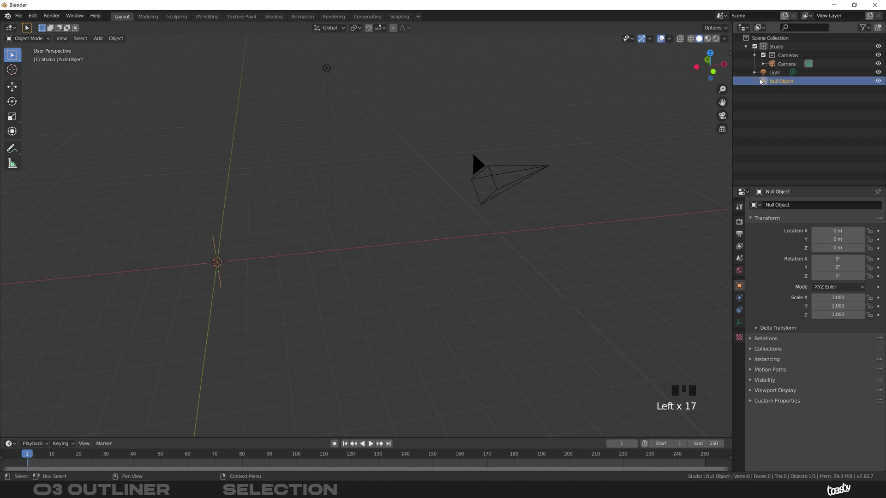
Step: Select the Camera and add only the Null Object to the selection, skipping the Light
click(787, 65)
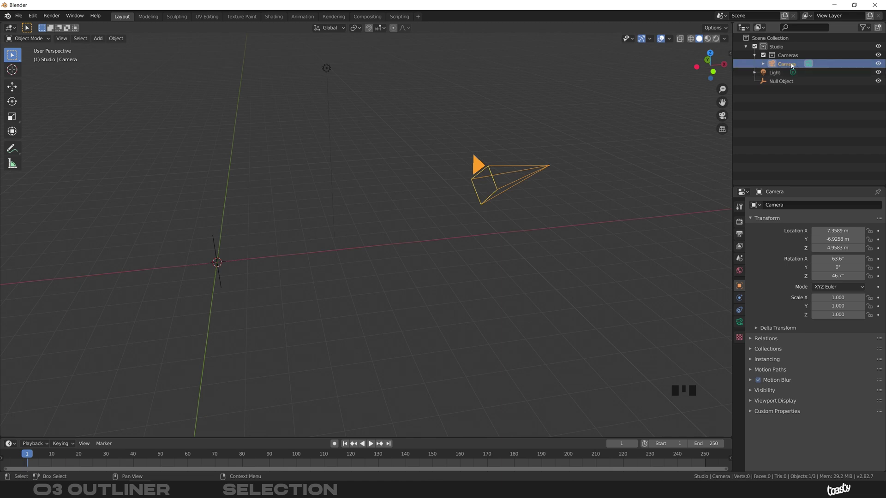
ctrl+click(781, 84)
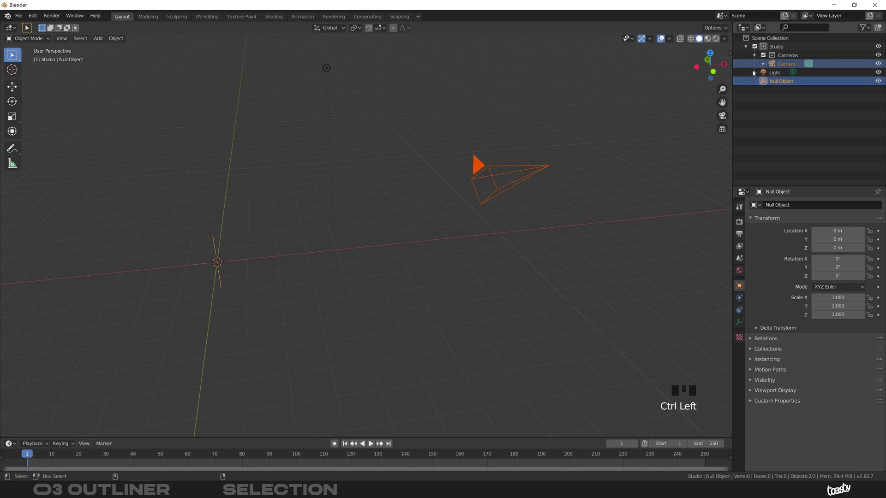
Step: Select the whole outliner range from Camera to Null Object, and remove the Camera from the selection
click(793, 65)
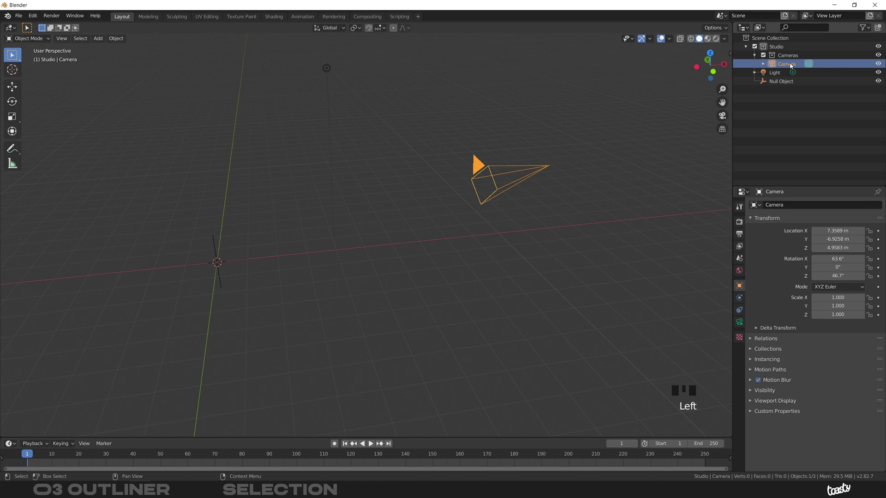
shift+click(782, 82)
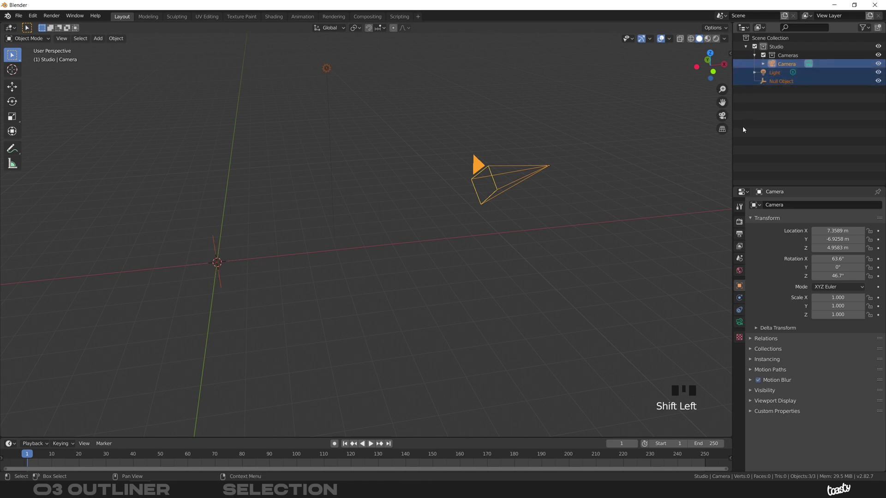
ctrl+click(791, 66)
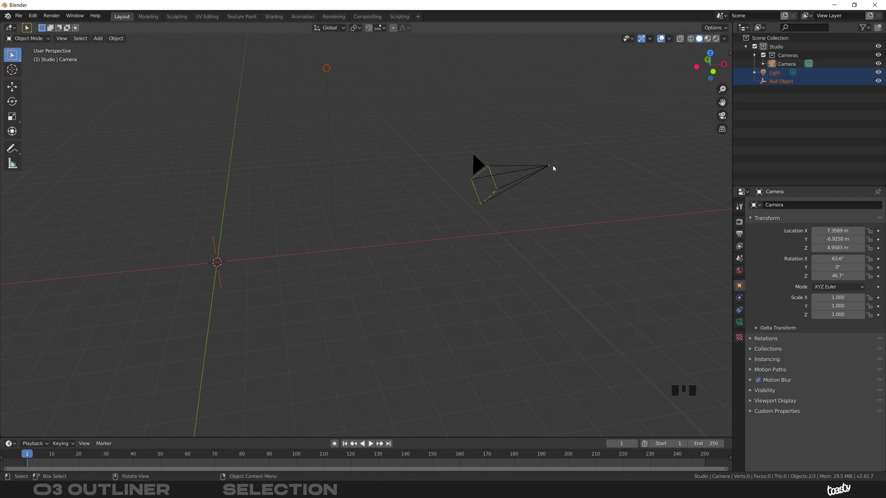
Step: Expand and collapse the Camera's outliner entry to inspect its data, and clear the selection
click(763, 64)
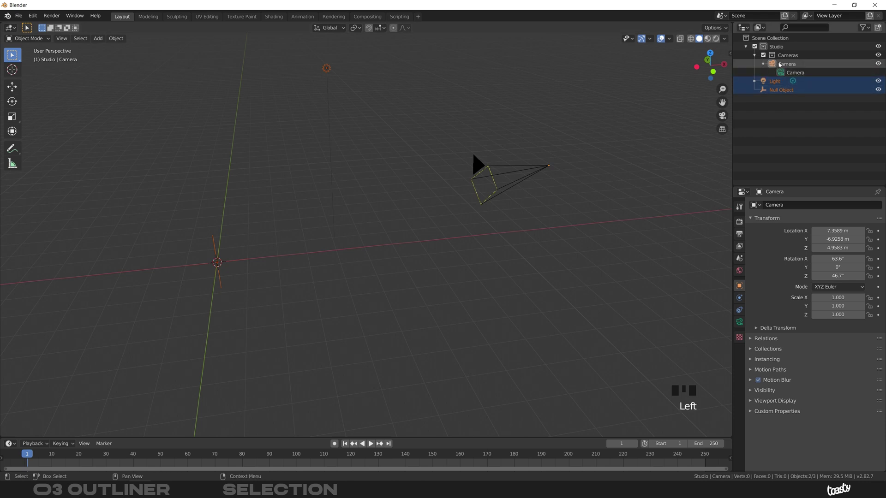
click(764, 64)
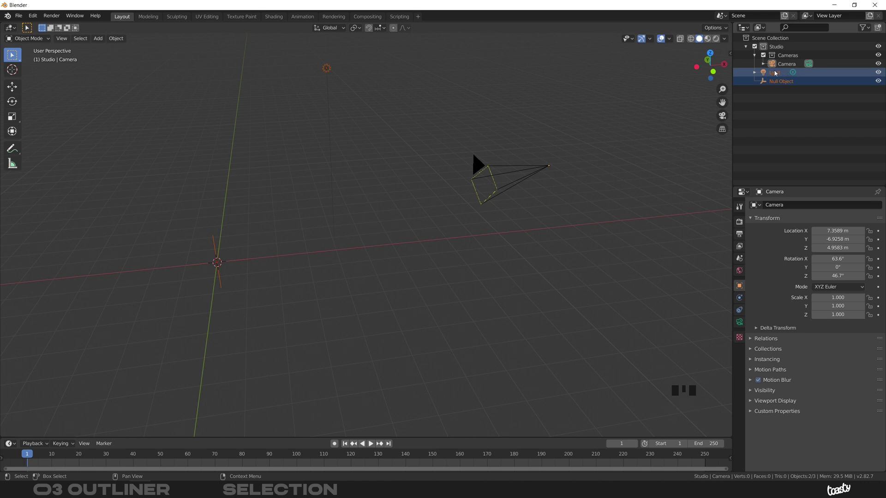
click(773, 93)
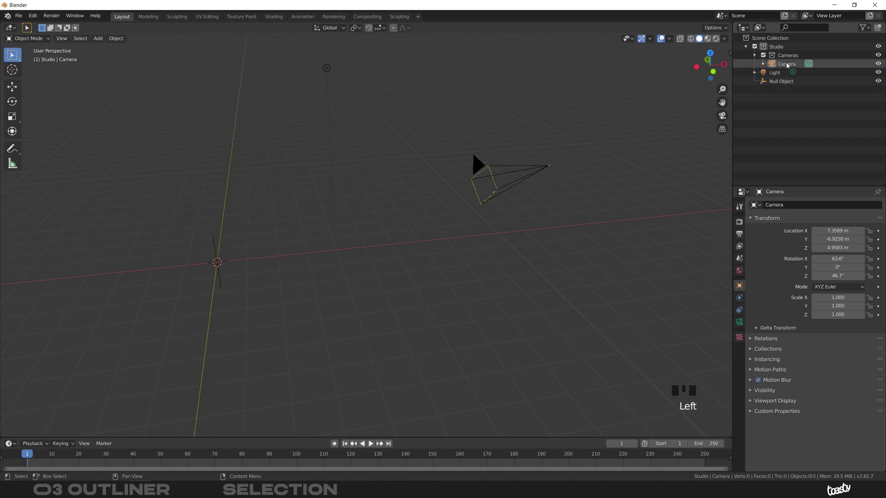
Step: Range-select the Camera, Light and Null Object in the outliner, and deselect everything
click(790, 65)
shift+click(785, 80)
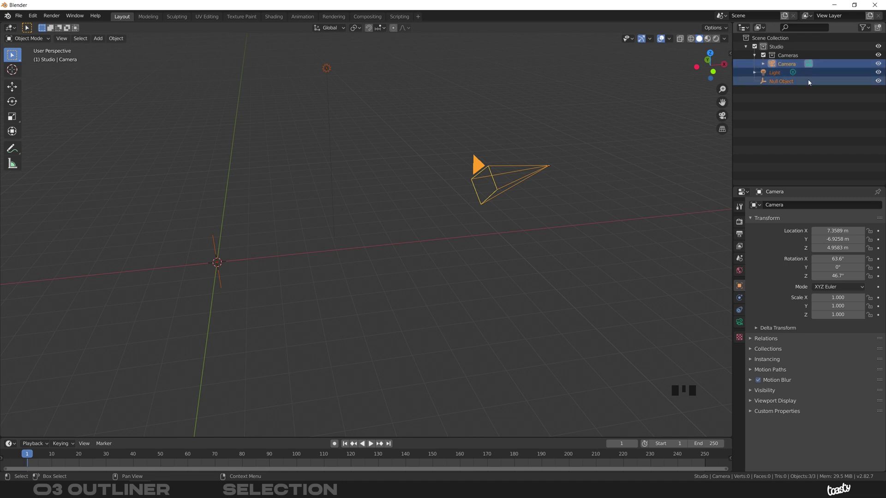
click(782, 88)
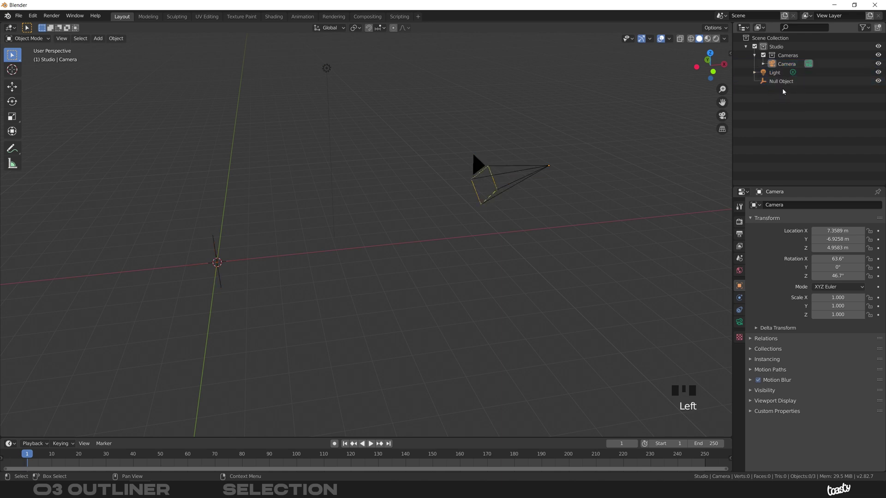
Step: Parent the Camera to the Null Object and expand the Null Object in the outliner to select its nested Camera entry
click(789, 65)
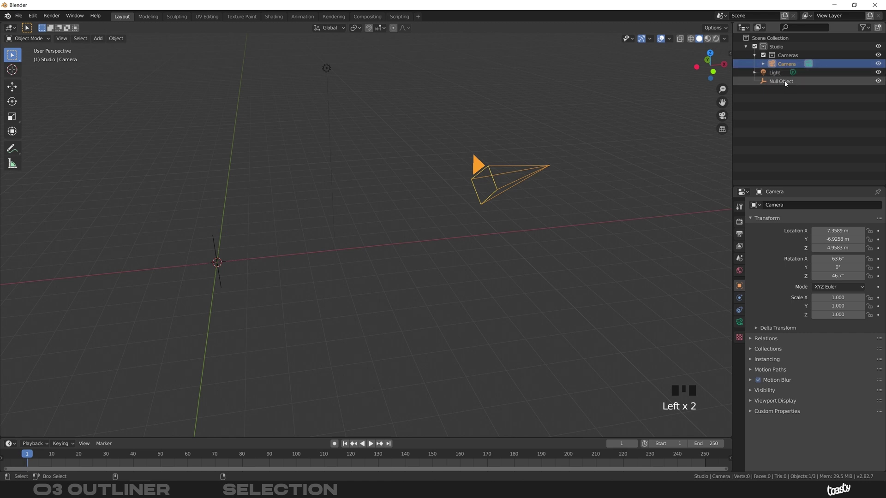
ctrl+click(784, 81)
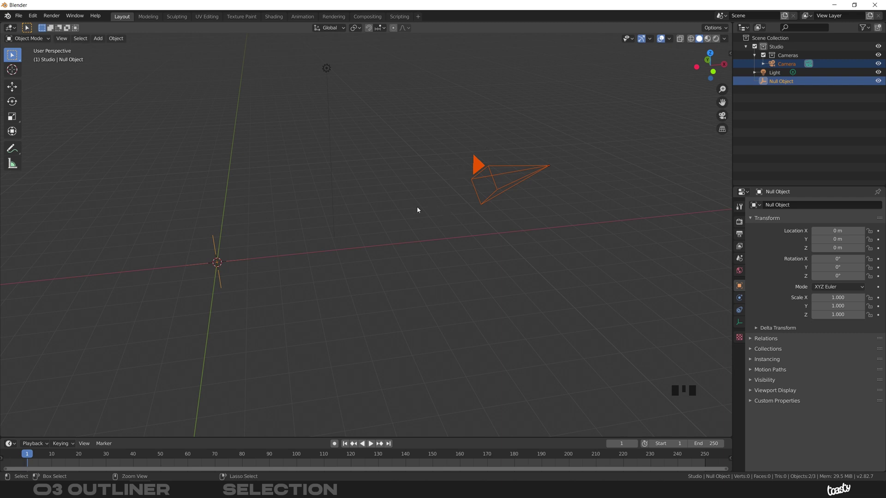
key(ctrl+p)
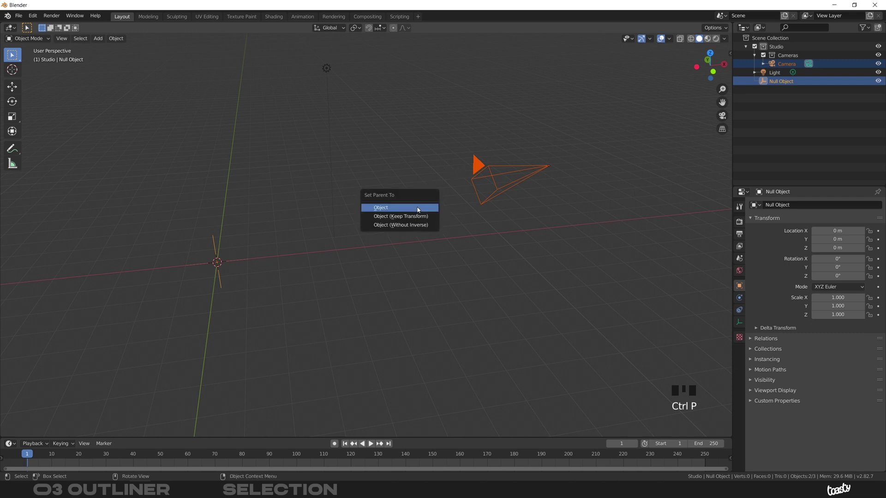
key(Down)
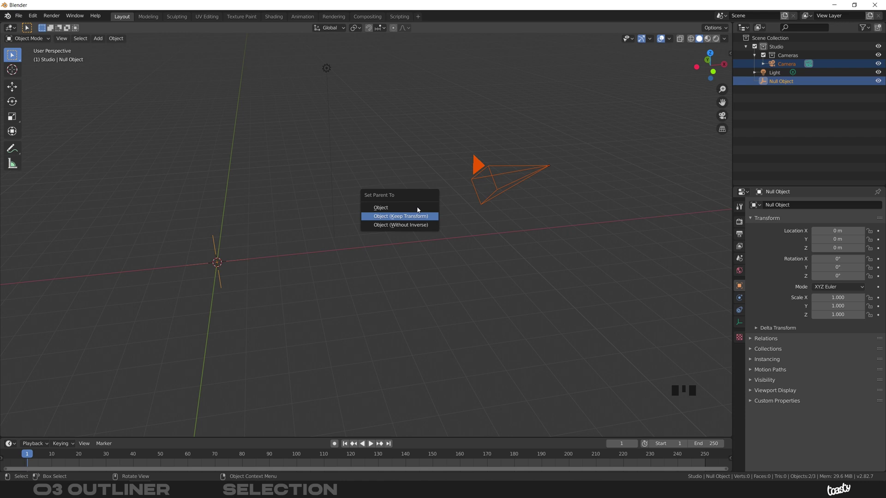
click(417, 209)
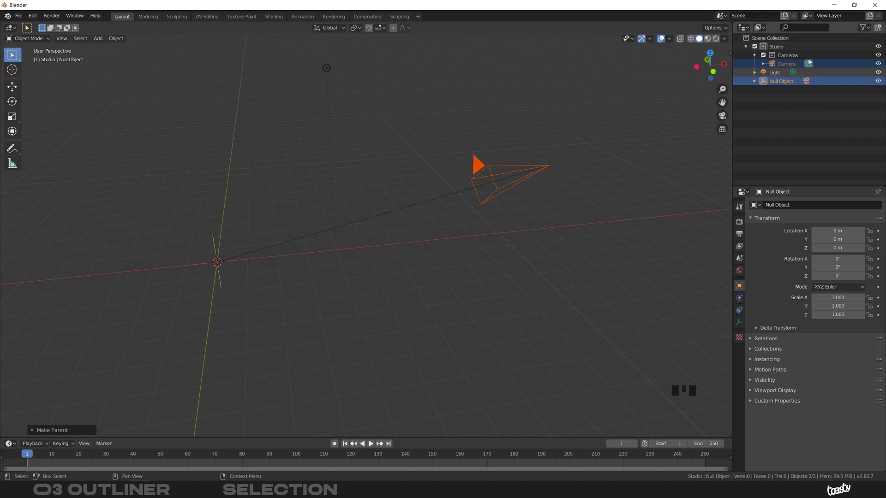
click(754, 82)
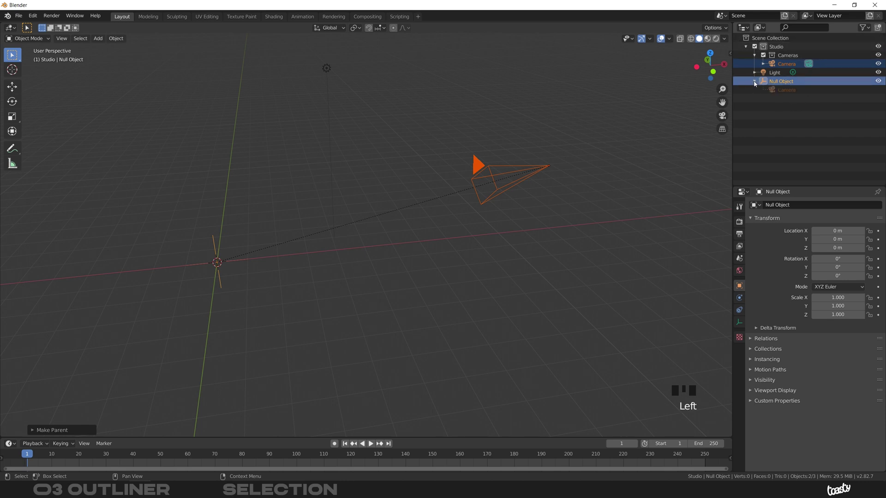
click(780, 91)
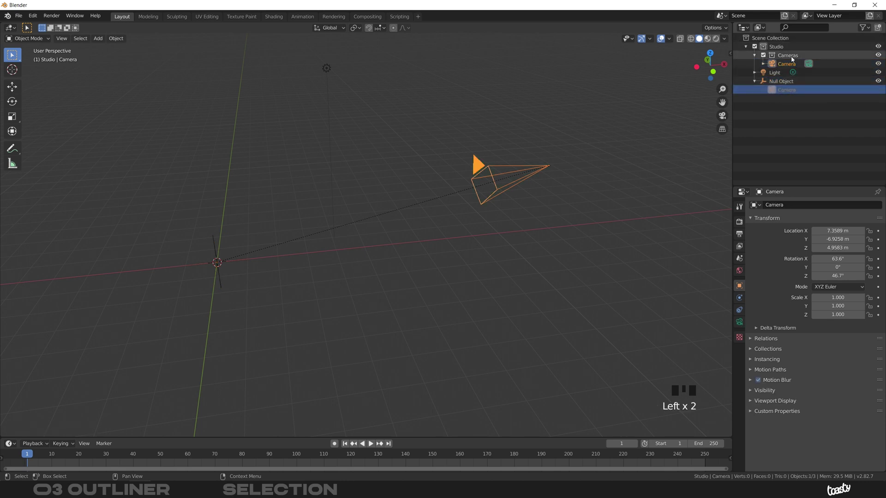
Step: Try rotating the Null Object about its local Z axis to test the Camera's parenting
click(787, 82)
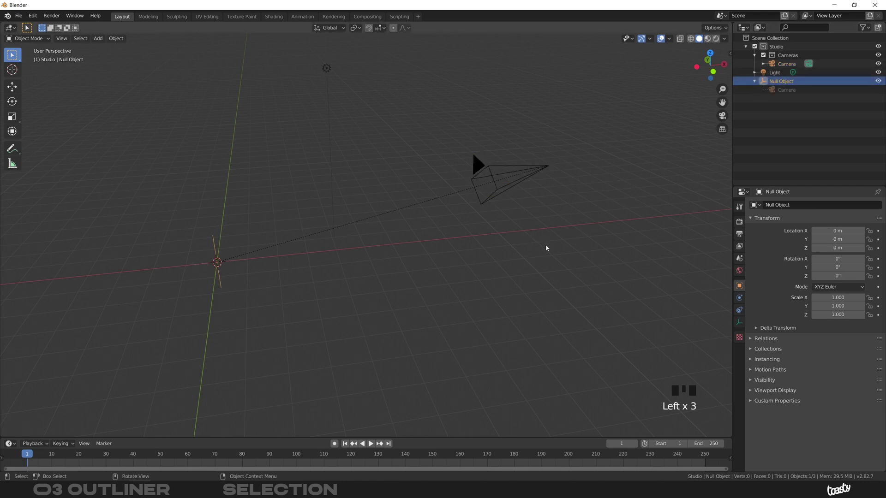
key(r)
key(z)
key(z)
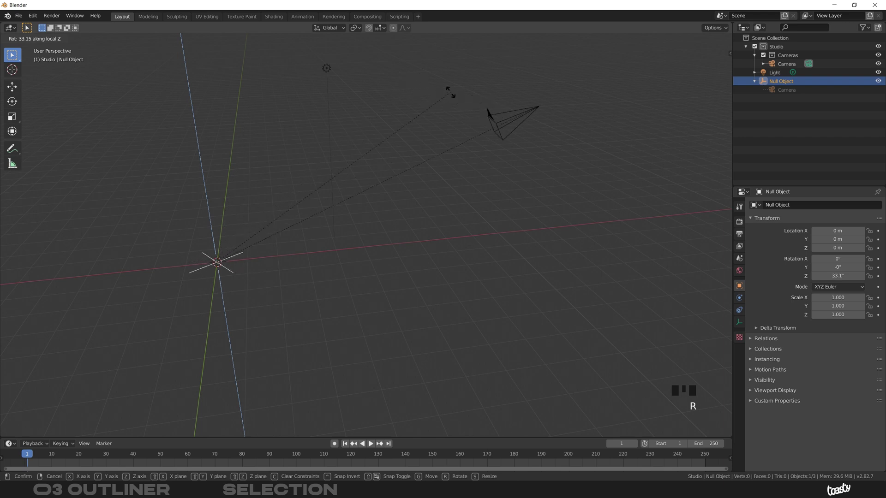
key(Escape)
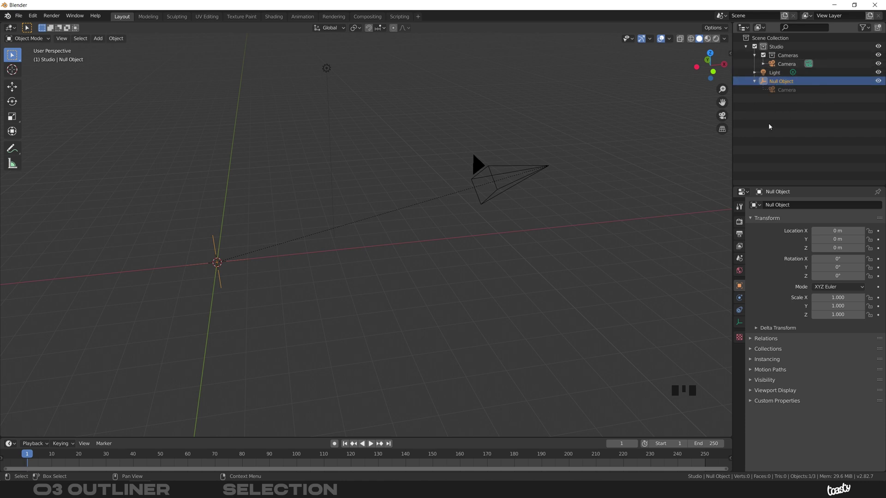
Step: Select the Camera, Light and Null Object in turn by going up and down the outliner rows
click(779, 64)
click(776, 72)
click(779, 81)
click(777, 73)
click(780, 65)
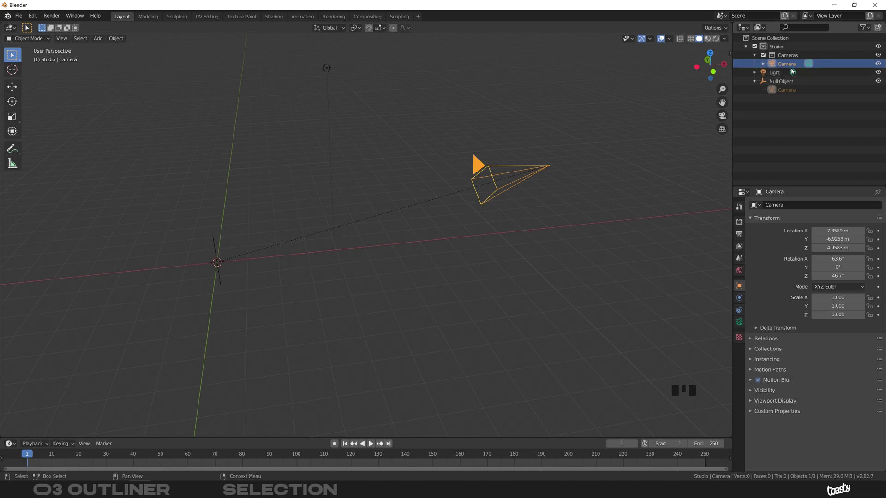
click(775, 74)
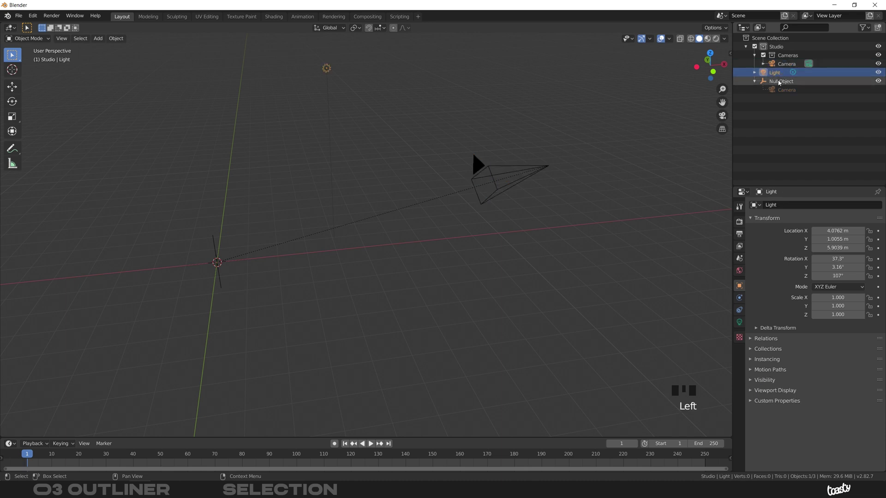
click(783, 81)
Step: Move the Camera, Light and Null Object together out of their collections into the Scene Collection, and clear the selection
click(784, 64)
shift+click(781, 81)
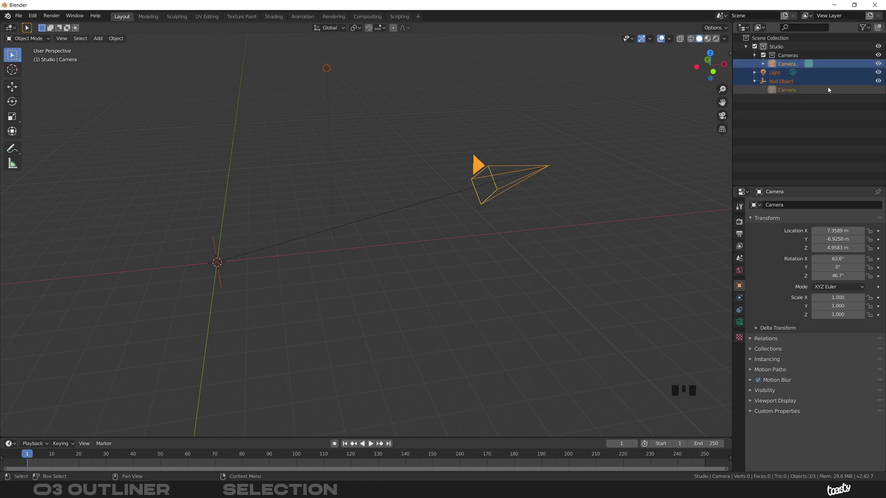
drag(802, 65, 780, 52)
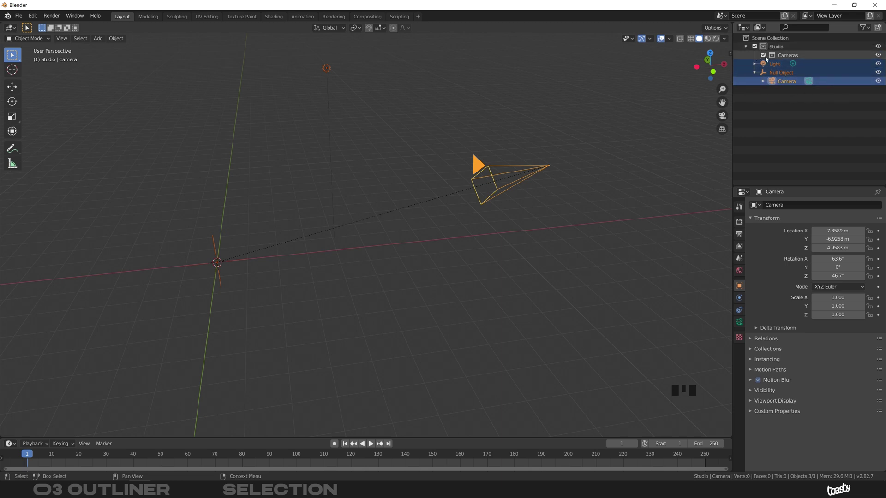
drag(787, 64, 770, 48)
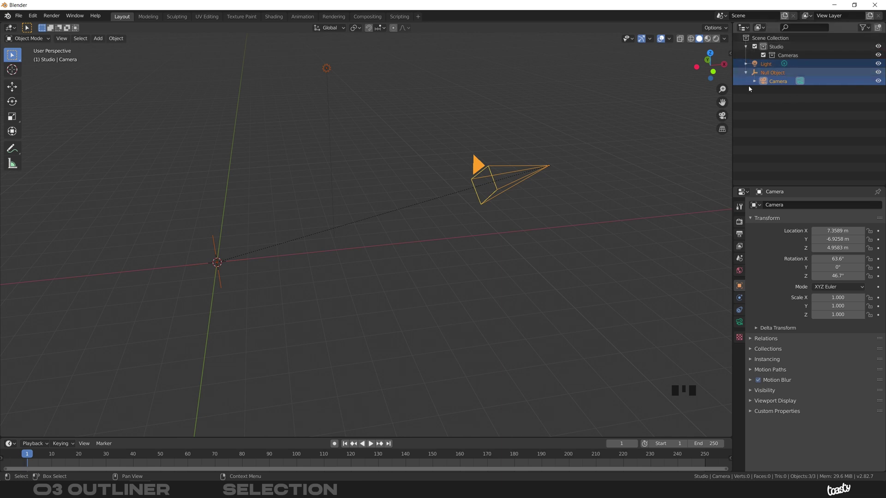
click(773, 101)
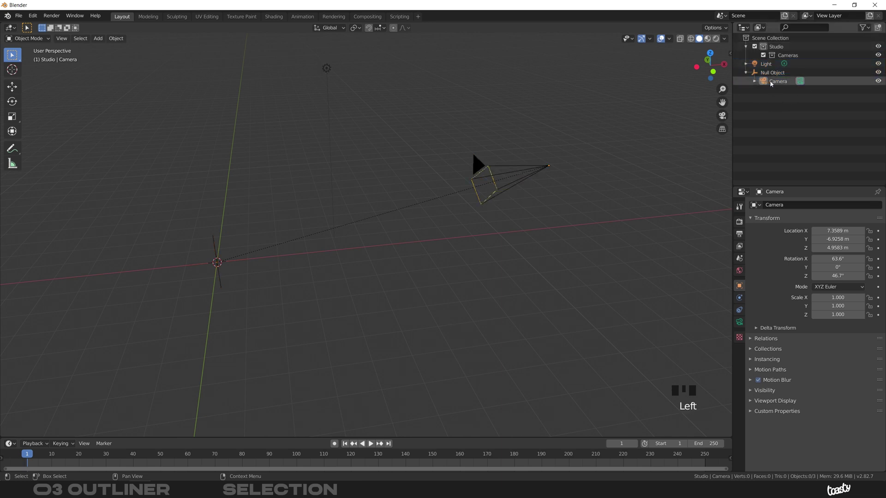
Step: Unparent the Camera from the Null Object, leaving it directly in the Scene Collection
click(774, 84)
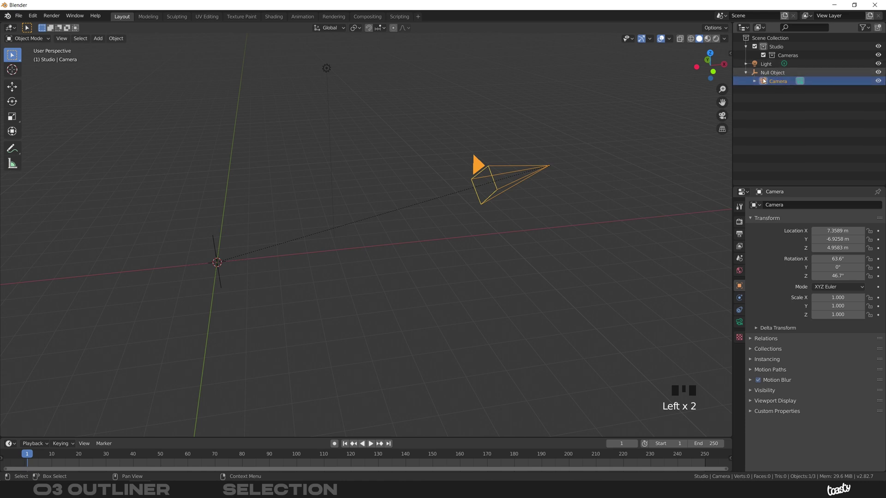
drag(772, 83, 760, 100)
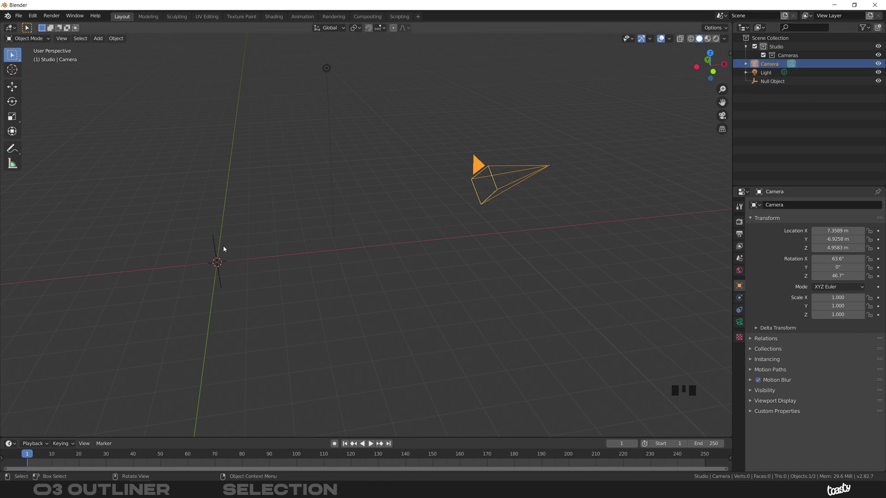
Step: Parent the Null Object to the Light and the Light to the Camera in the outliner, and expand the nested hierarchy
click(772, 81)
drag(772, 81, 749, 69)
click(766, 73)
click(765, 73)
click(746, 64)
click(754, 81)
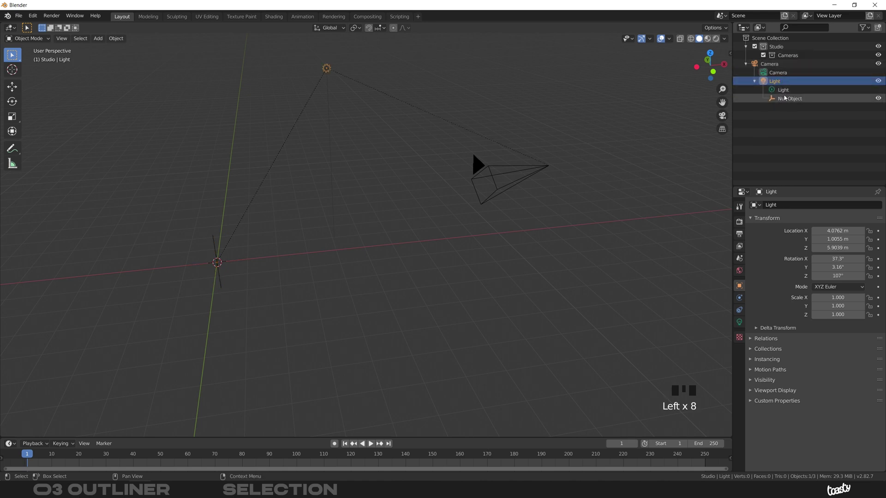
Step: Undo the parenting of the Null Object and Light
key(ctrl+z)
key(ctrl+z)
key(ctrl+z)
key(ctrl+z)
key(Left)
key(Left)
Step: Clear the selection and select only the Null Object in the outliner
click(771, 100)
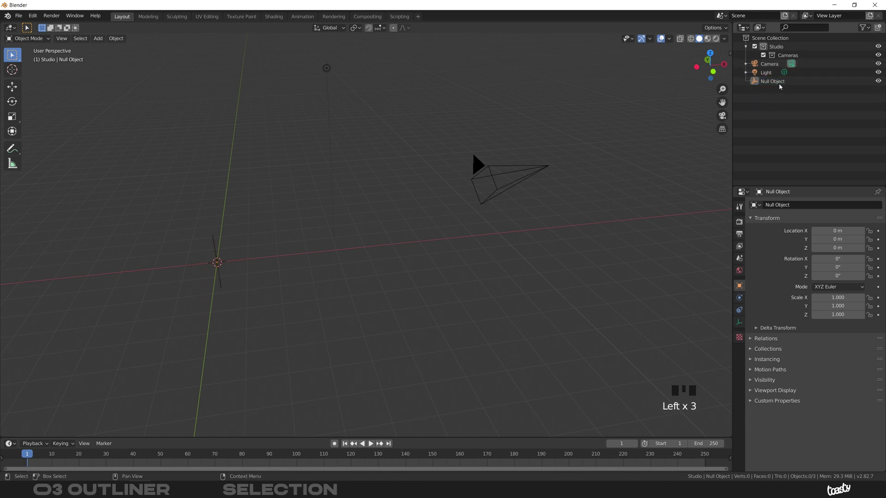
click(772, 82)
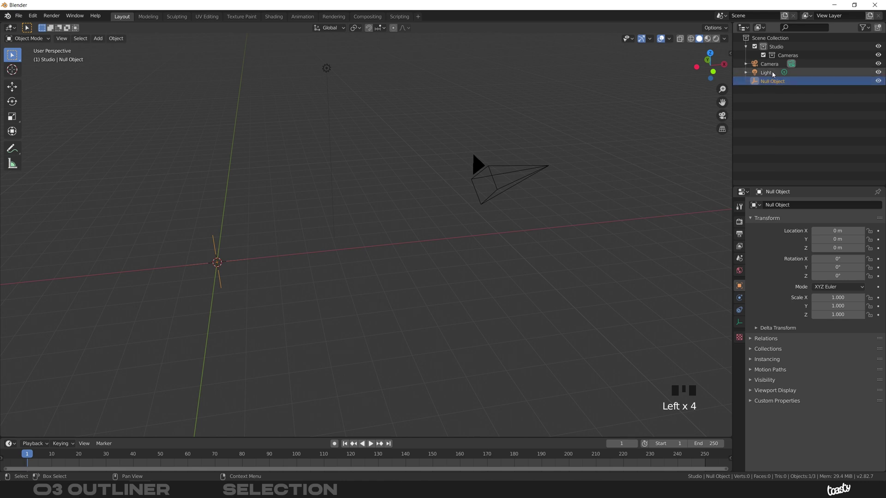